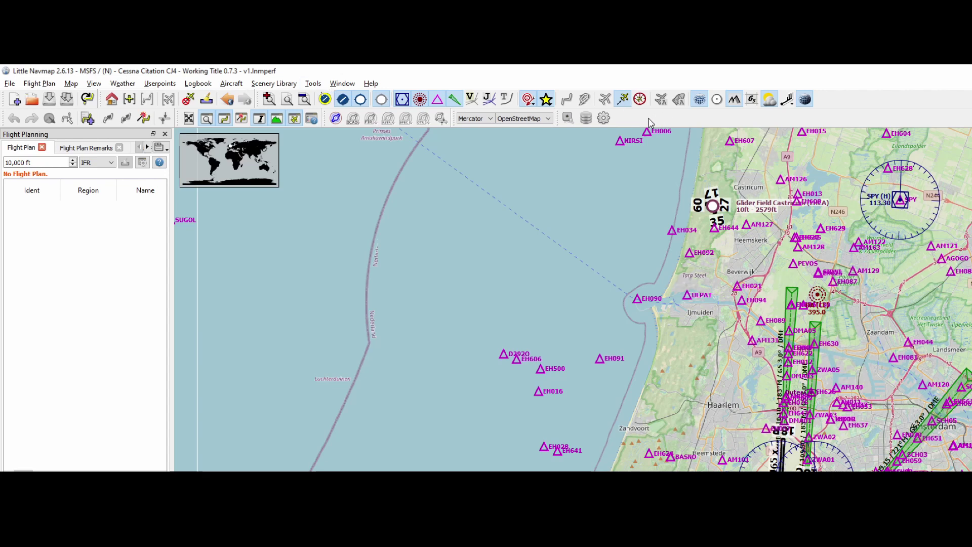
- Open and close the scenery library loading window and its options without changing anything
click(585, 119)
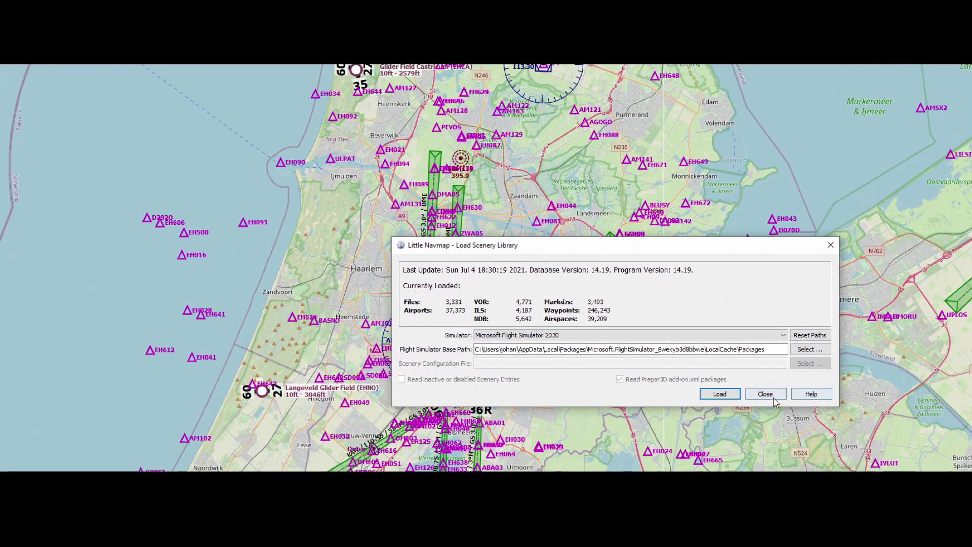
click(768, 405)
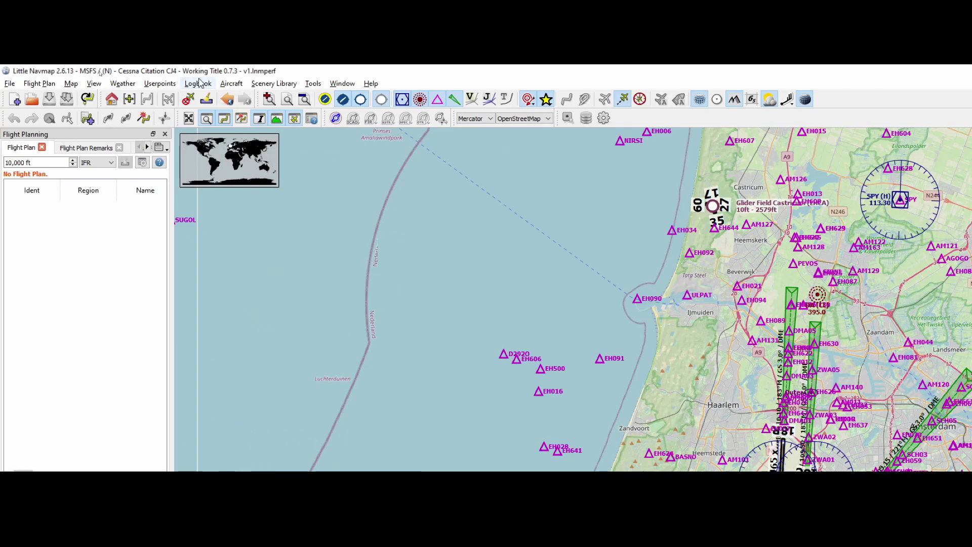
click(272, 83)
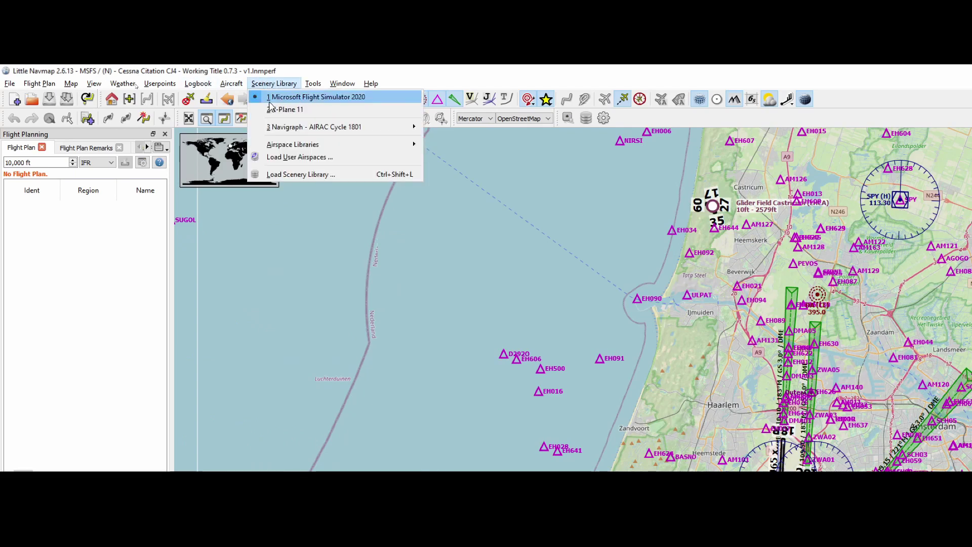
mouse_move(274, 133)
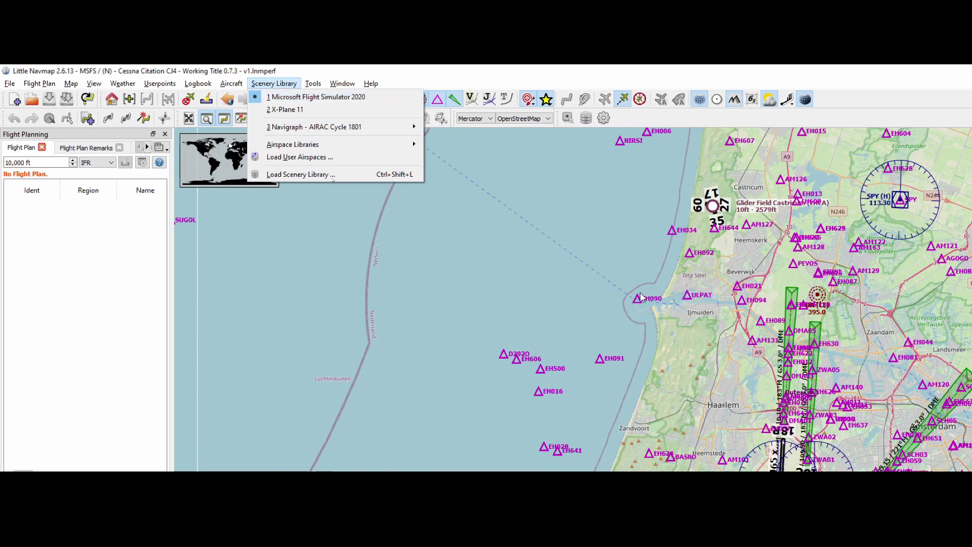
click(586, 255)
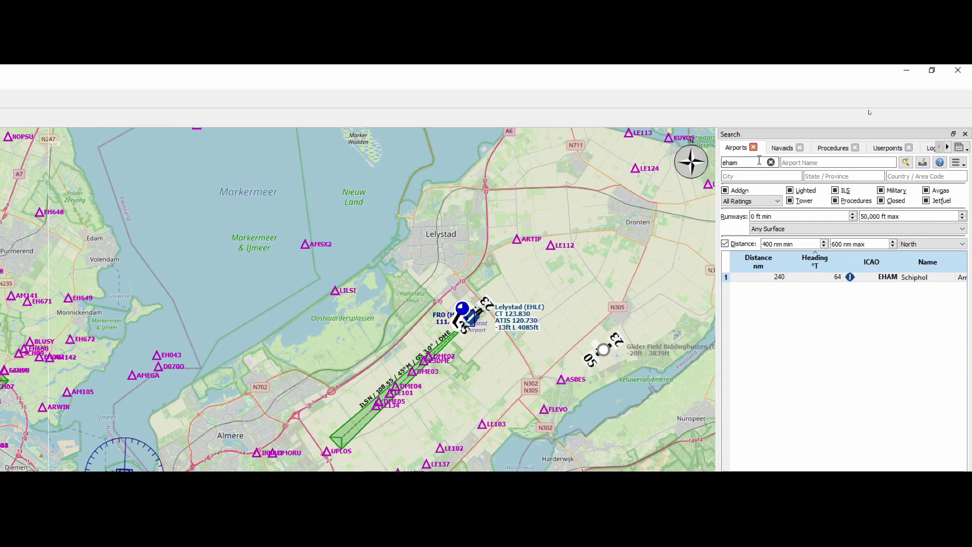
- Replace eham with ehrd in the airport search and select the EHRD Rotterdam result
drag(740, 162, 715, 169)
text(ehrd)
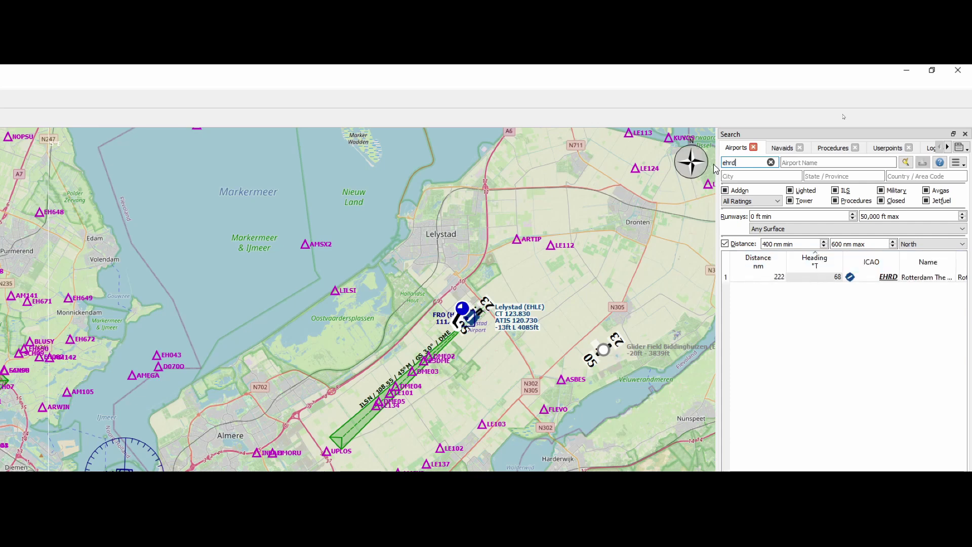
click(815, 280)
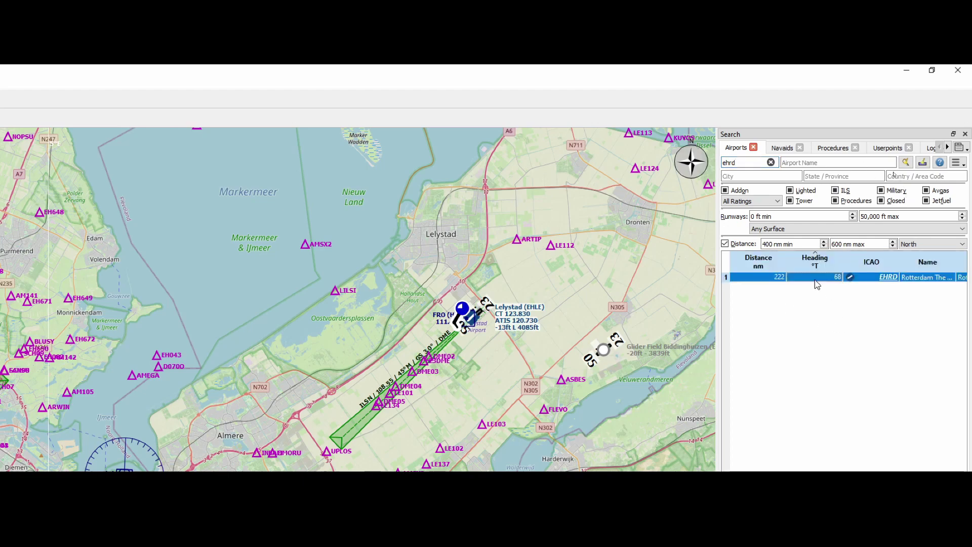
- Centre the map on Rotterdam The Hague Airport (EHRD) from its search result row
double_click(816, 278)
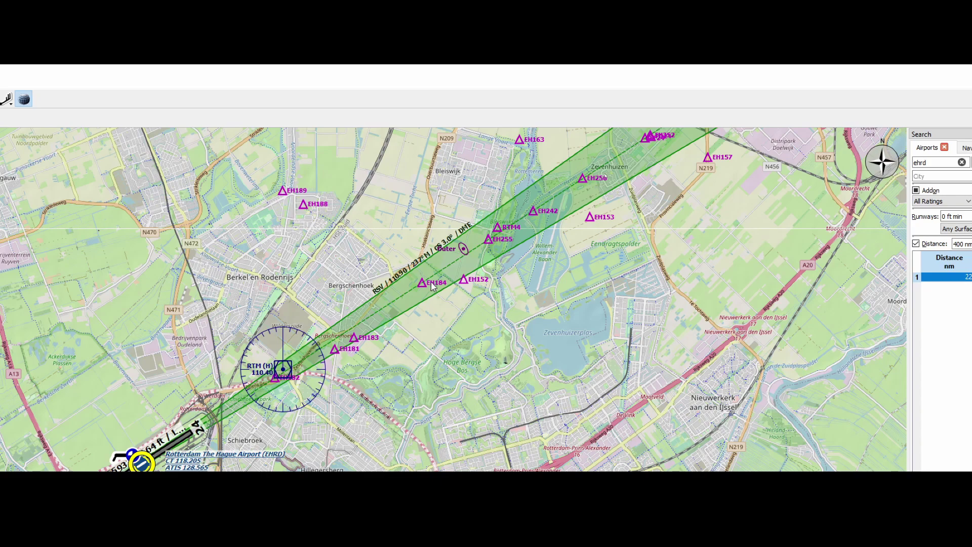
mouse_move(425, 287)
mouse_move(298, 365)
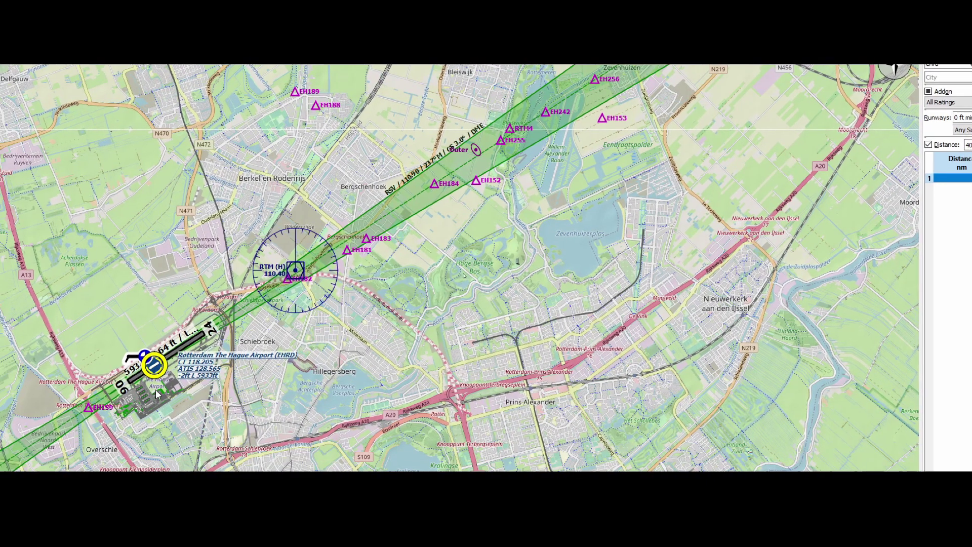
mouse_move(137, 402)
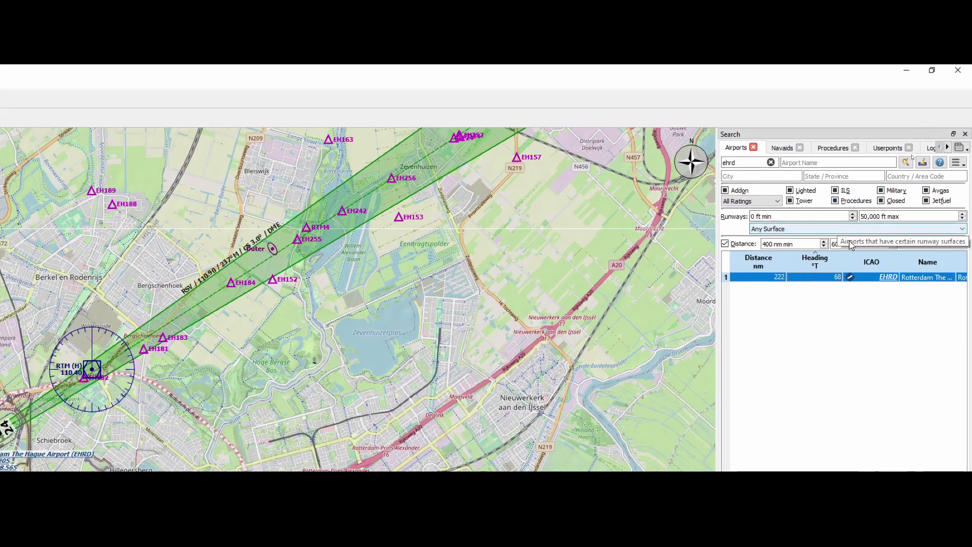
- List all EHRD procedures from the result's context menu, then check the Scenery Library menu
right_click(762, 279)
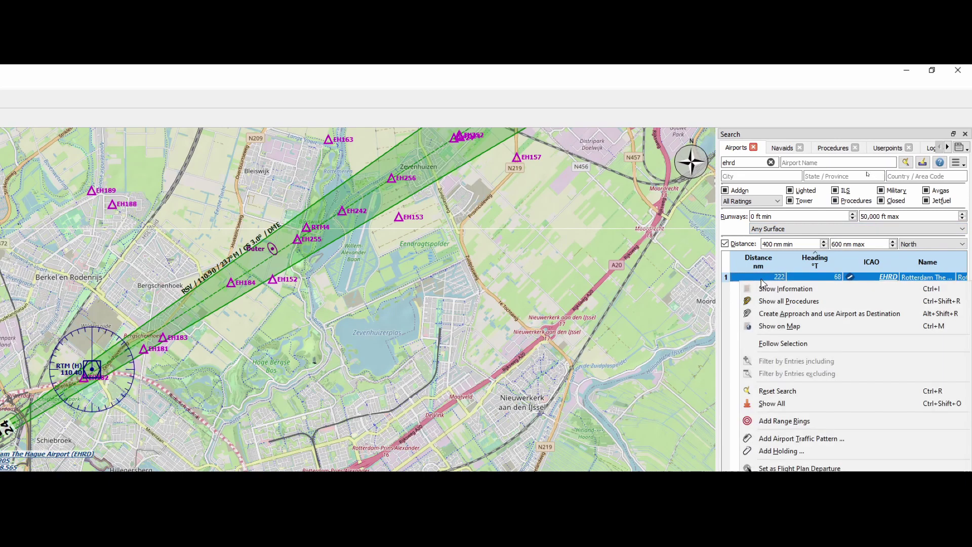
click(776, 302)
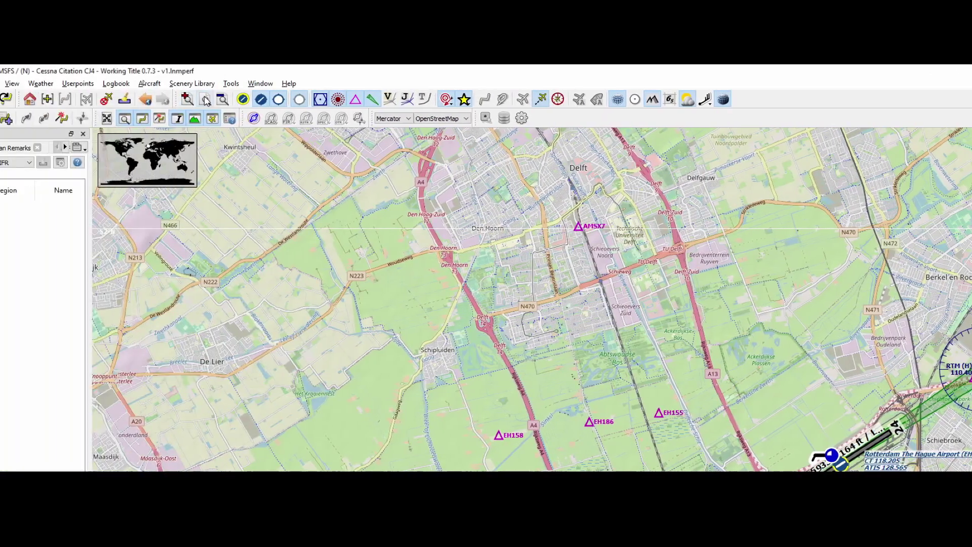
click(192, 83)
mouse_move(220, 133)
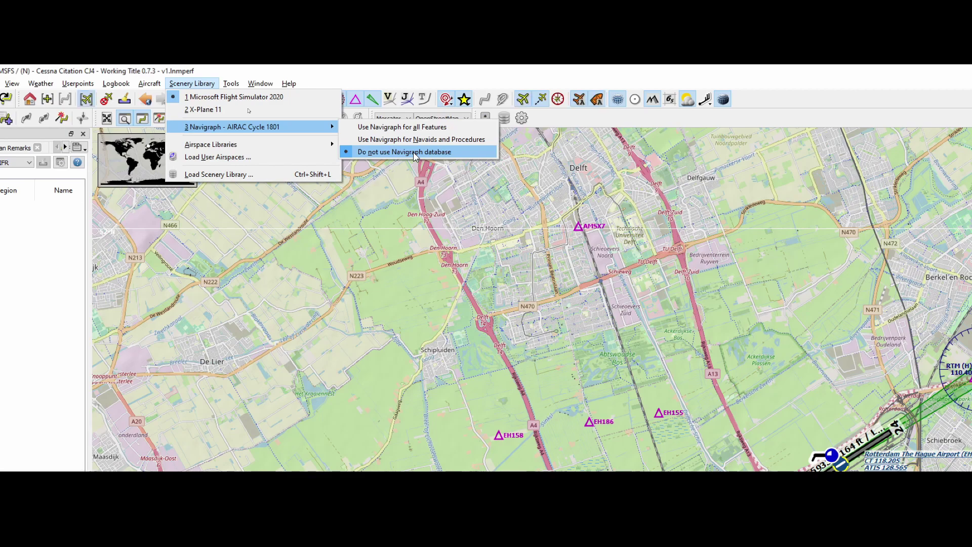
click(413, 152)
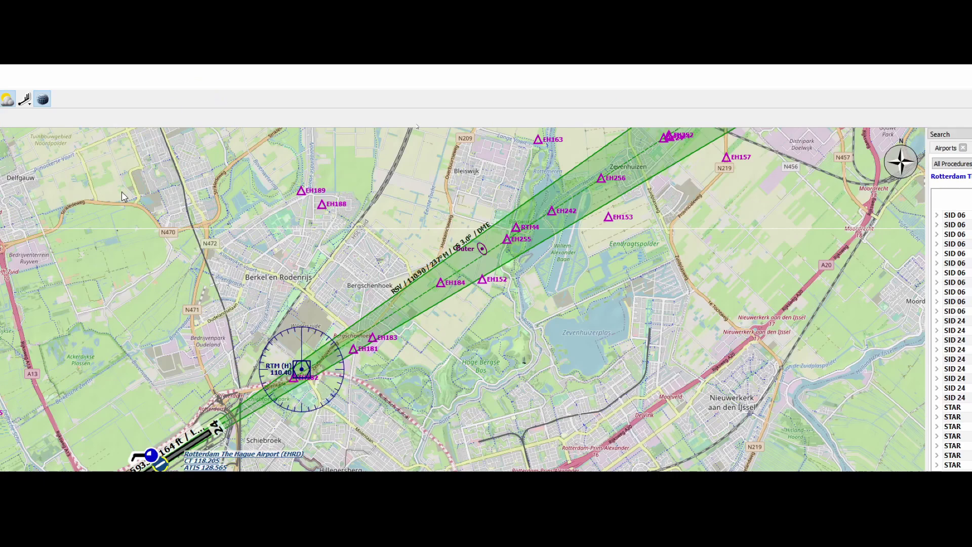
click(165, 83)
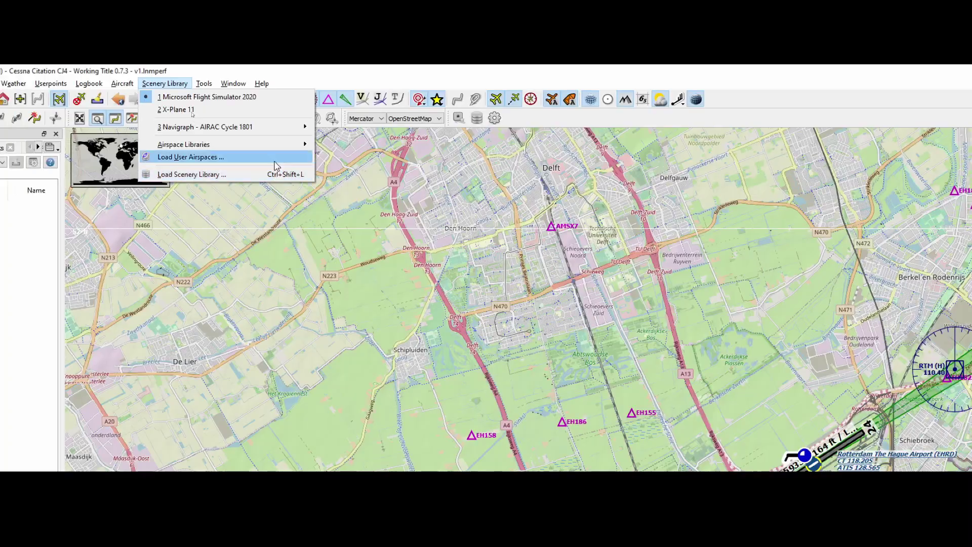
click(411, 73)
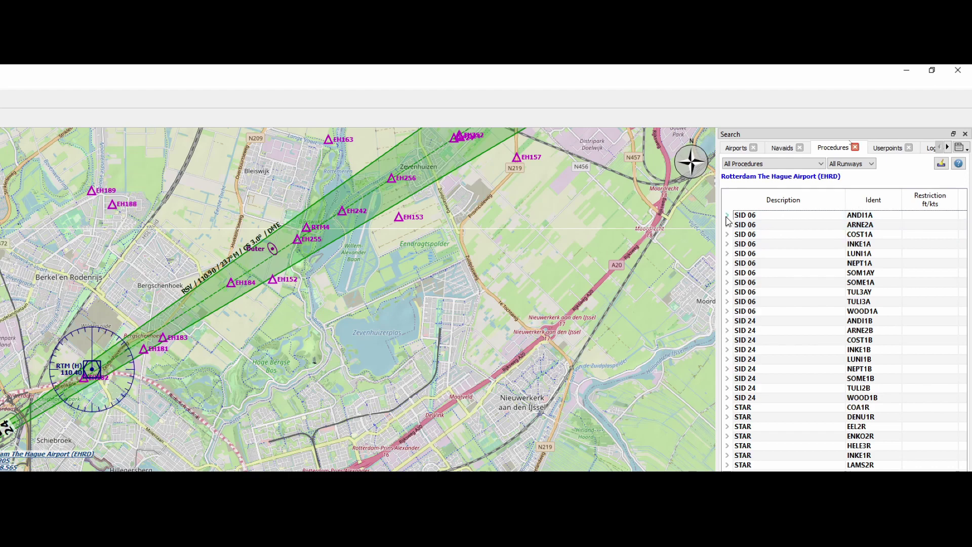
- Preview the SID 06 ANDI1A departure and pan the map to follow its route
click(743, 216)
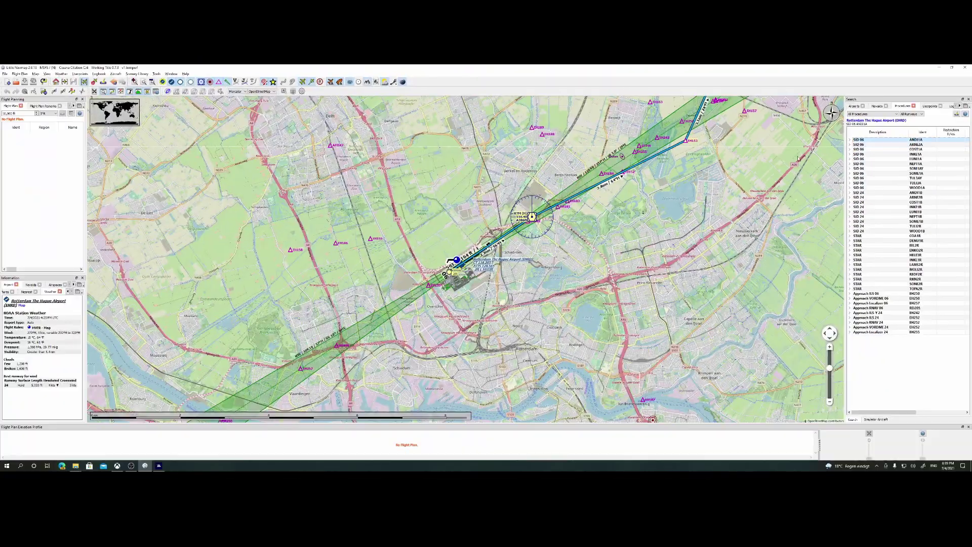
scroll(698, 166, down, 5)
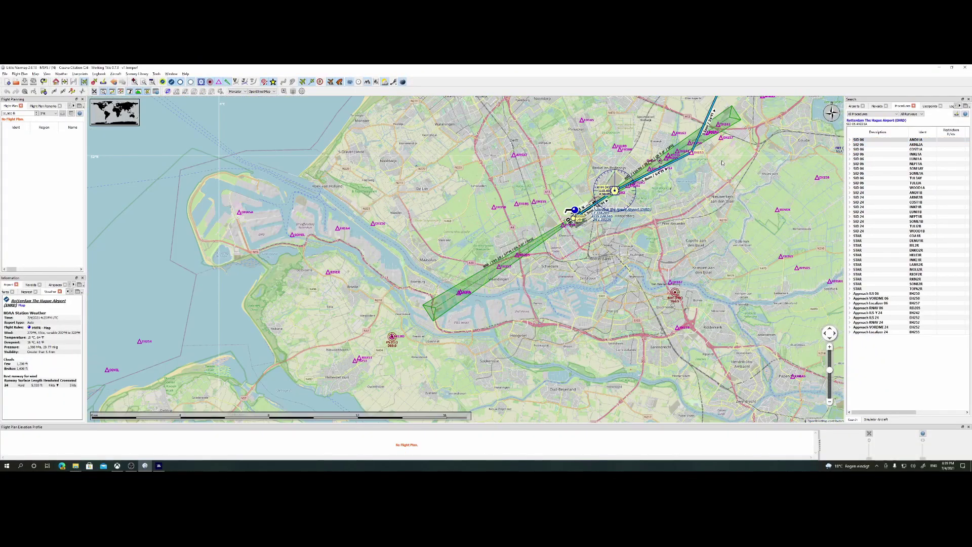
scroll(659, 220, up, 1)
scroll(658, 219, down, 1)
scroll(715, 182, up, 1)
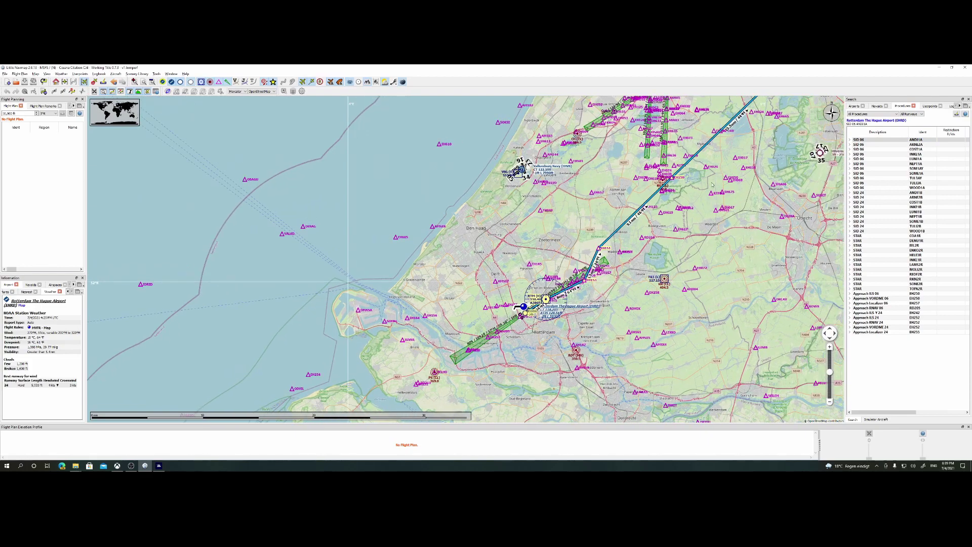
drag(711, 191, 670, 214)
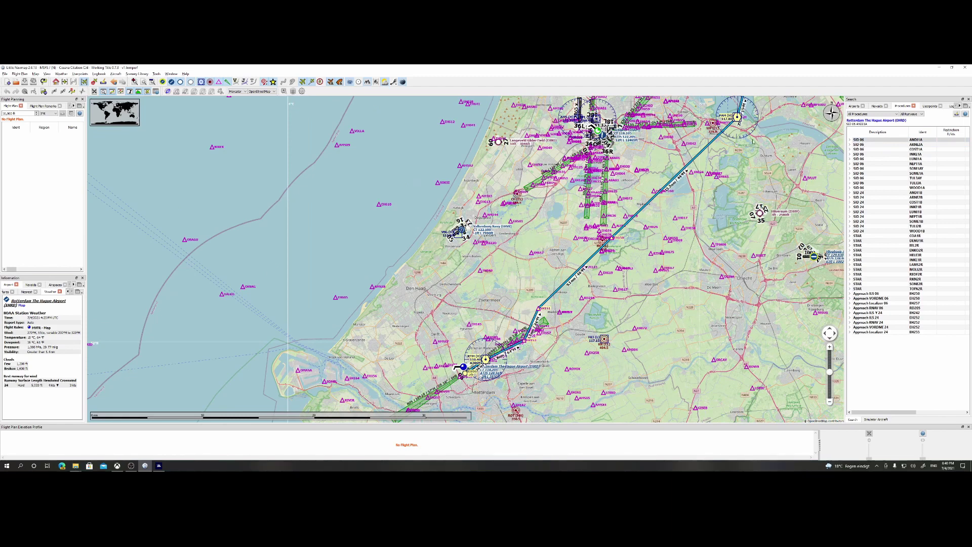
drag(715, 191, 694, 245)
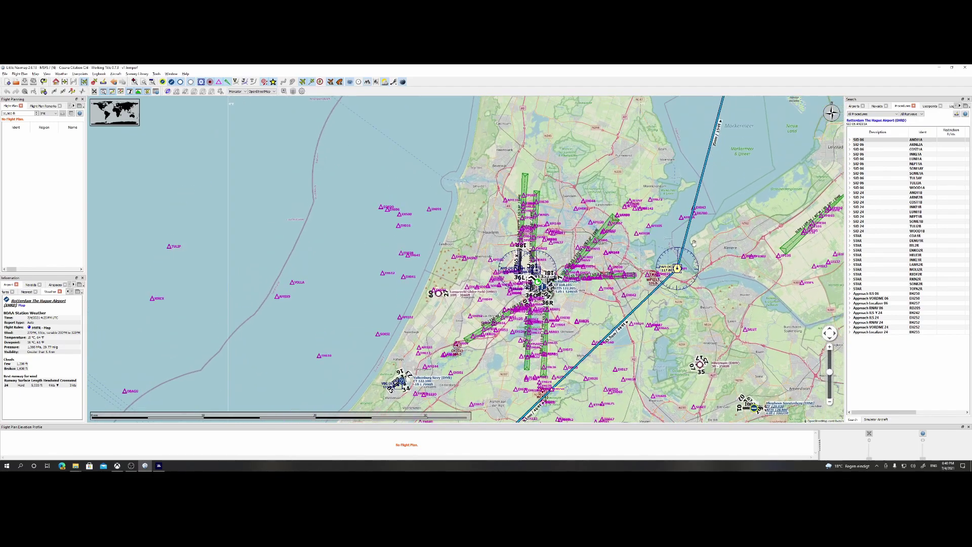
drag(633, 324, 753, 217)
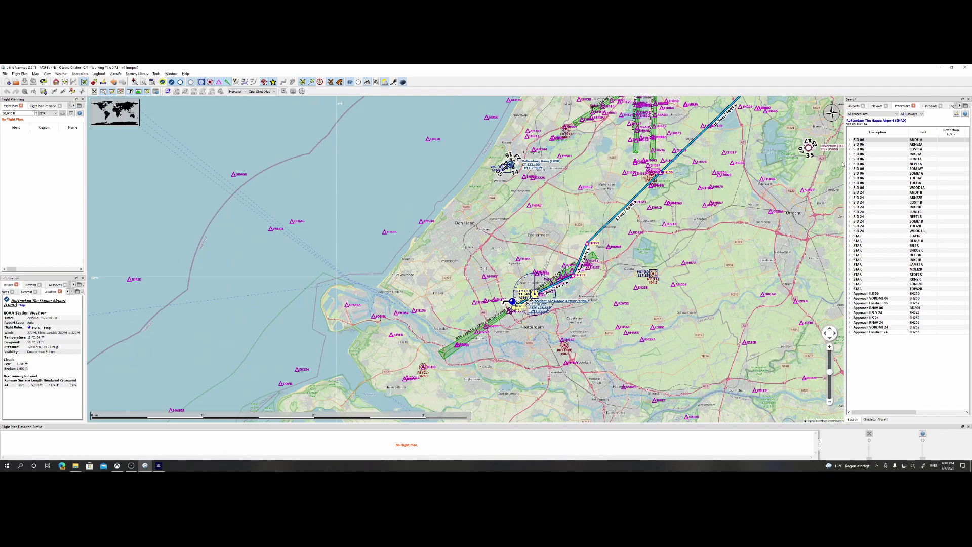
- Preview the ARNE2A, COST1A, INKE1A and LUNI1A departures in turn
click(861, 145)
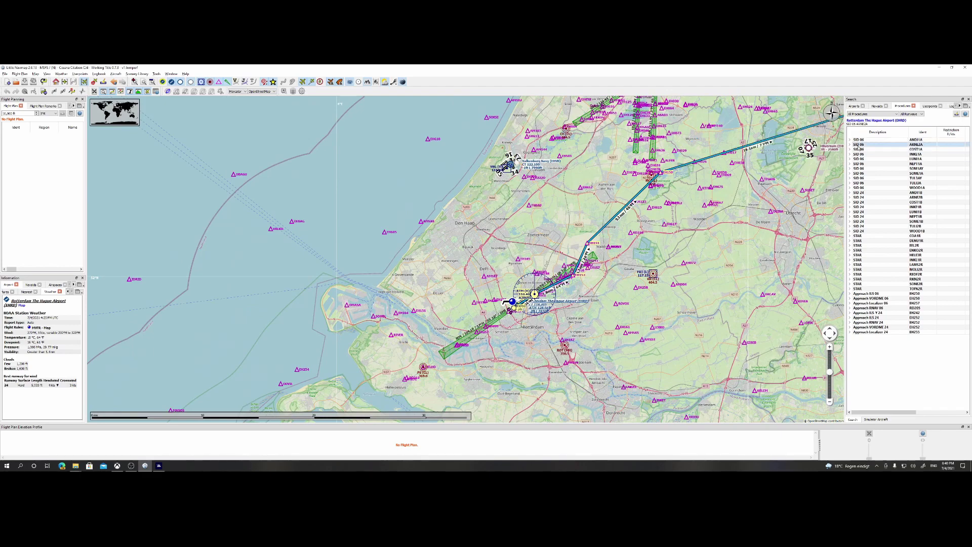
mouse_move(788, 177)
mouse_down()
mouse_move(689, 190)
mouse_move(829, 170)
mouse_up()
click(861, 149)
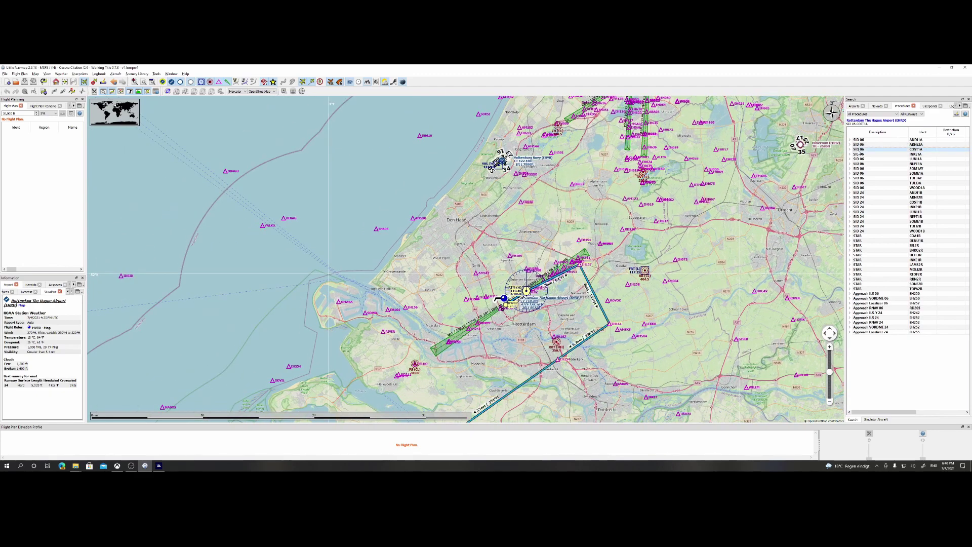
drag(697, 247, 673, 201)
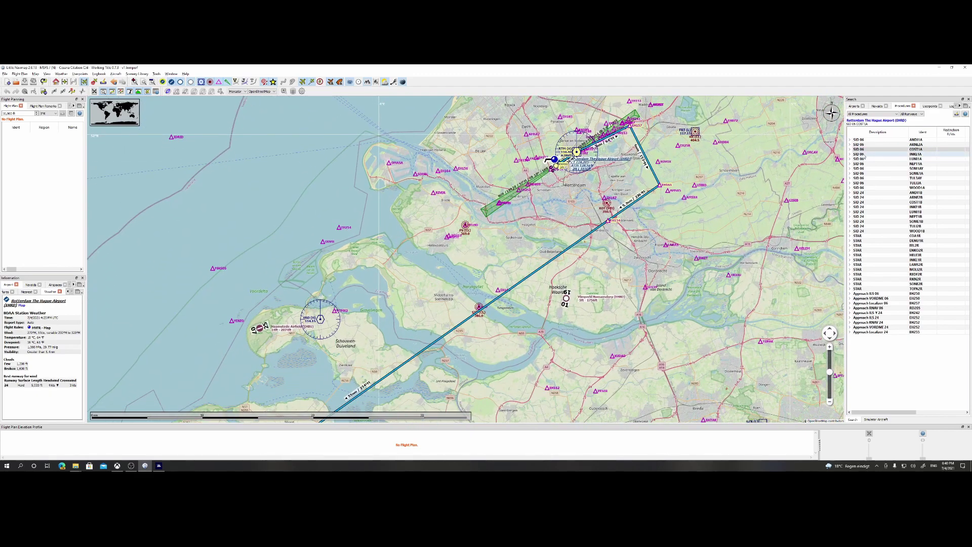
click(864, 154)
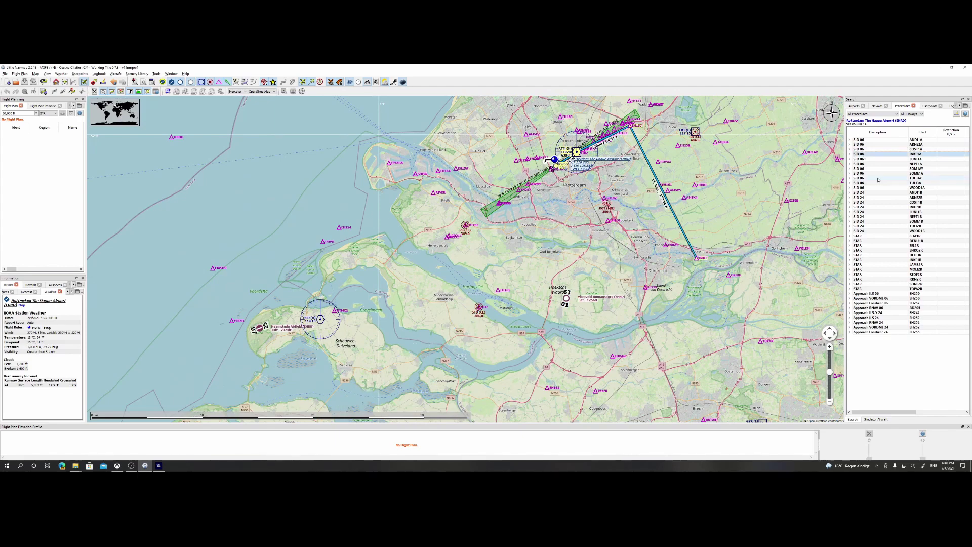
click(864, 161)
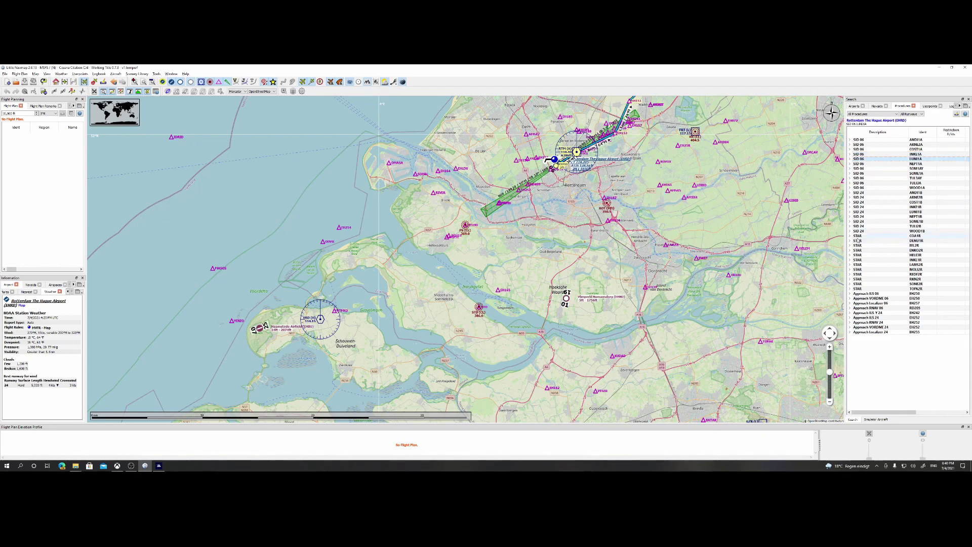
- Preview the COA1R arrival route and pan the map to follow it over Zeeland
click(858, 236)
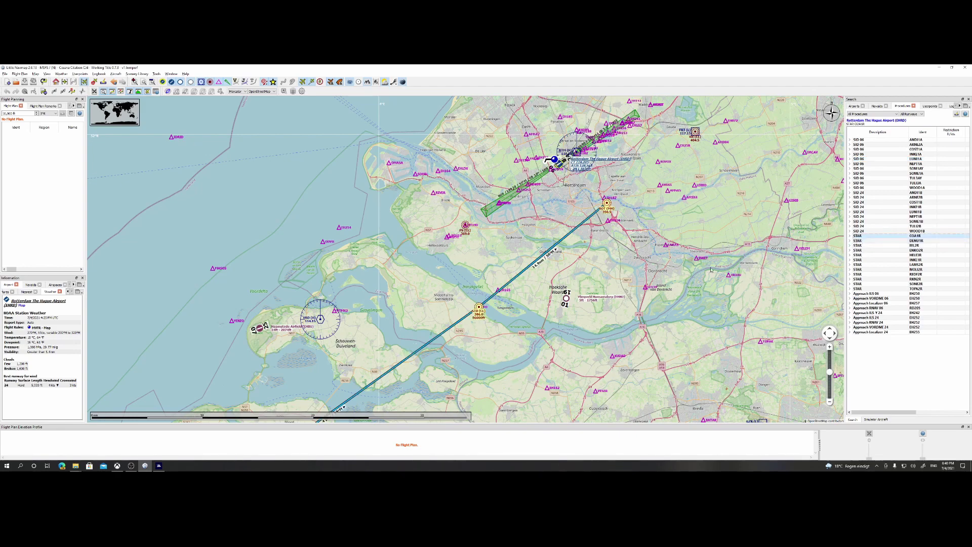
drag(633, 362, 715, 237)
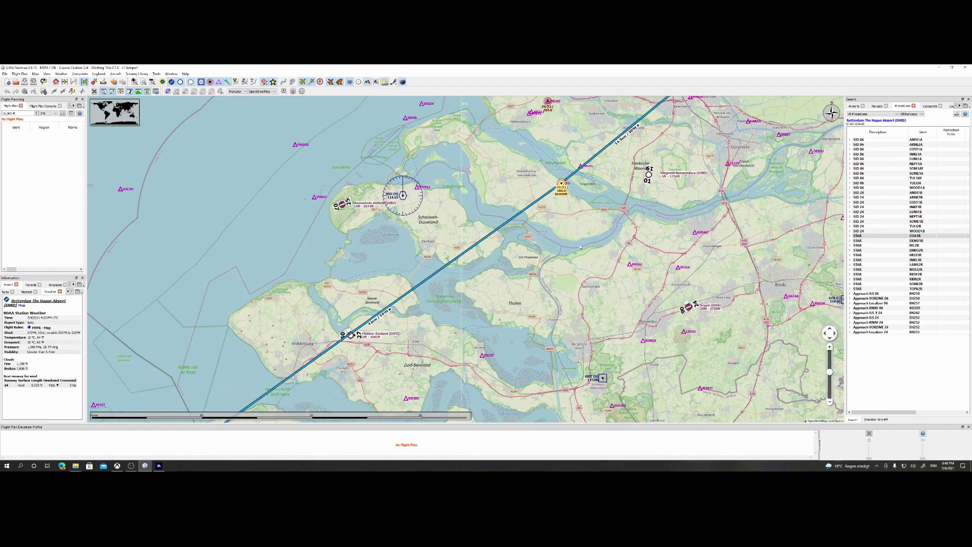
scroll(564, 246, down, 2)
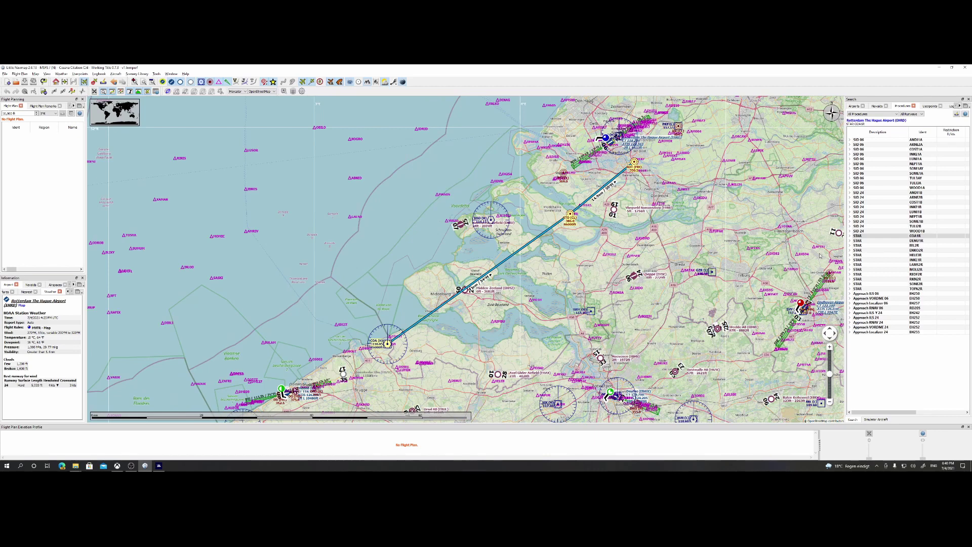
click(877, 237)
mouse_move(633, 163)
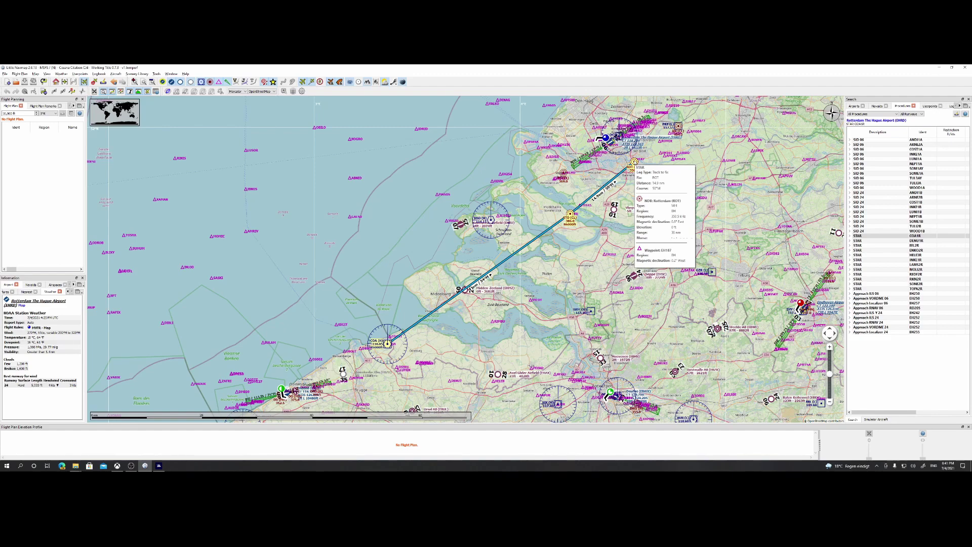
drag(633, 163, 618, 209)
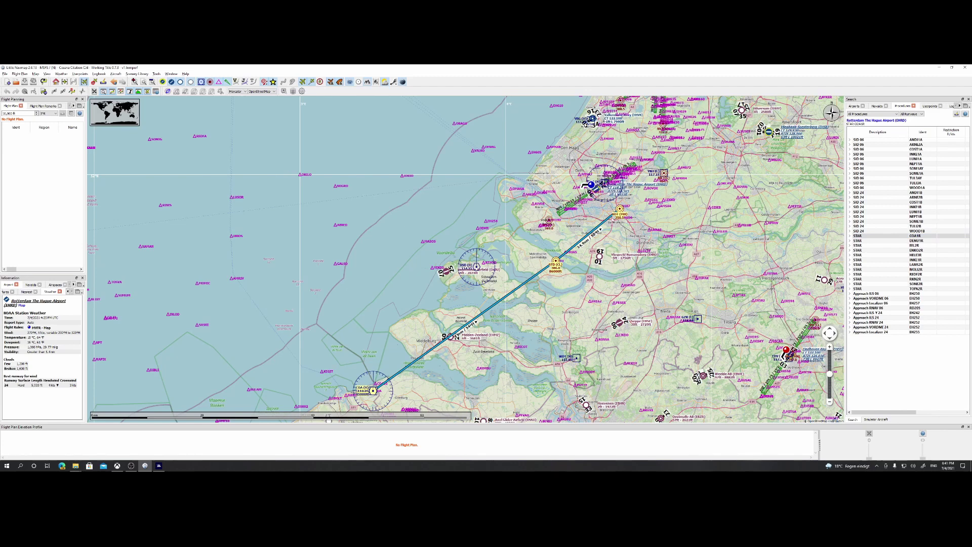
mouse_move(618, 211)
- Preview the ILS 06, ILS 24 and Localizer 06 approaches on the map in turn
click(867, 294)
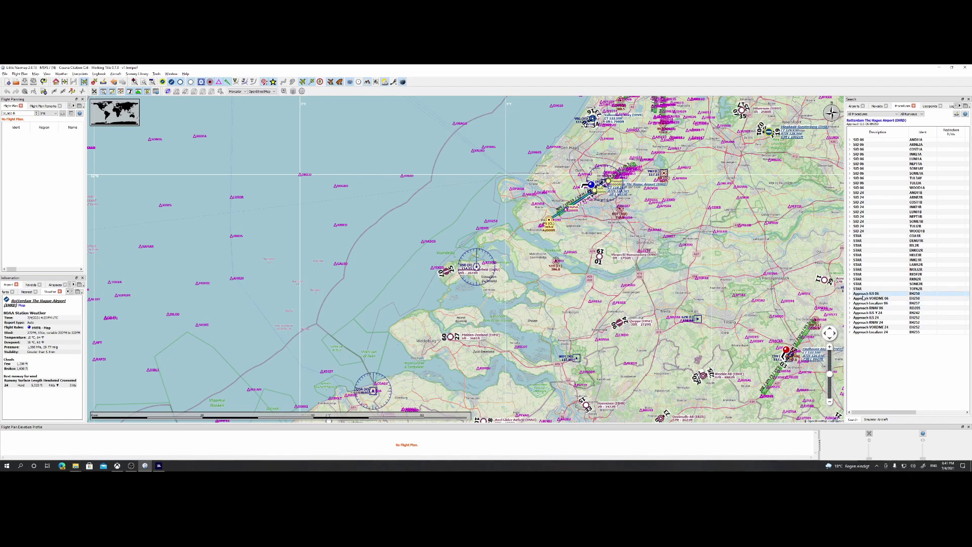
scroll(598, 224, up, 5)
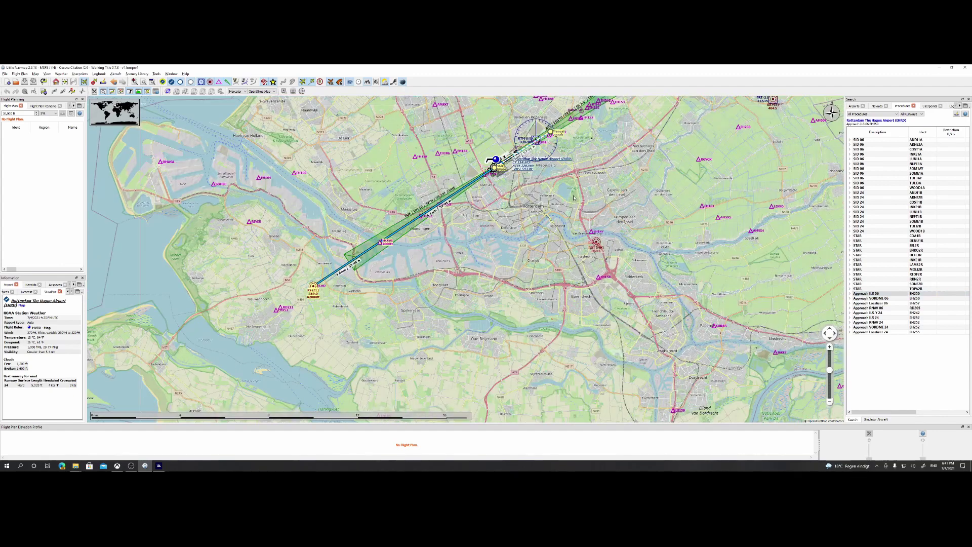
drag(428, 219, 442, 251)
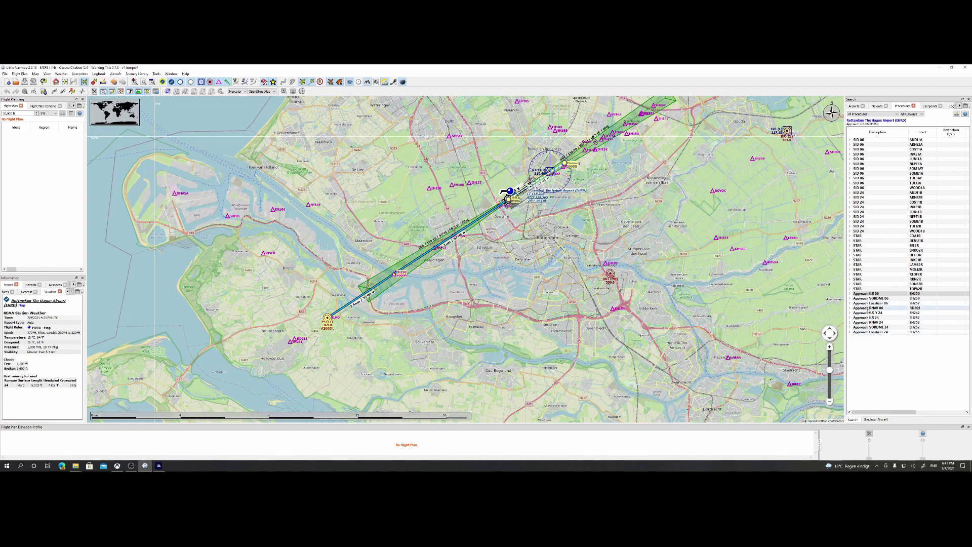
click(867, 318)
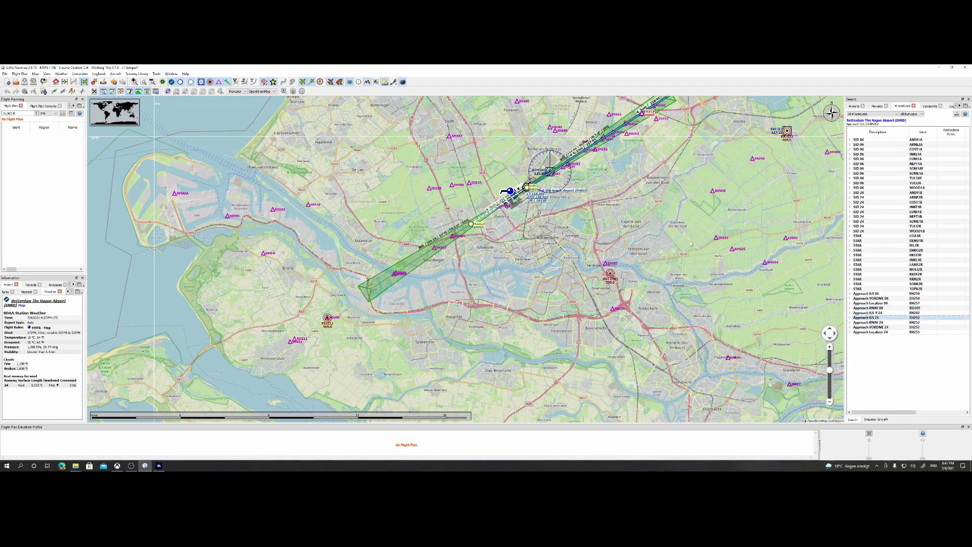
scroll(689, 241, down, 2)
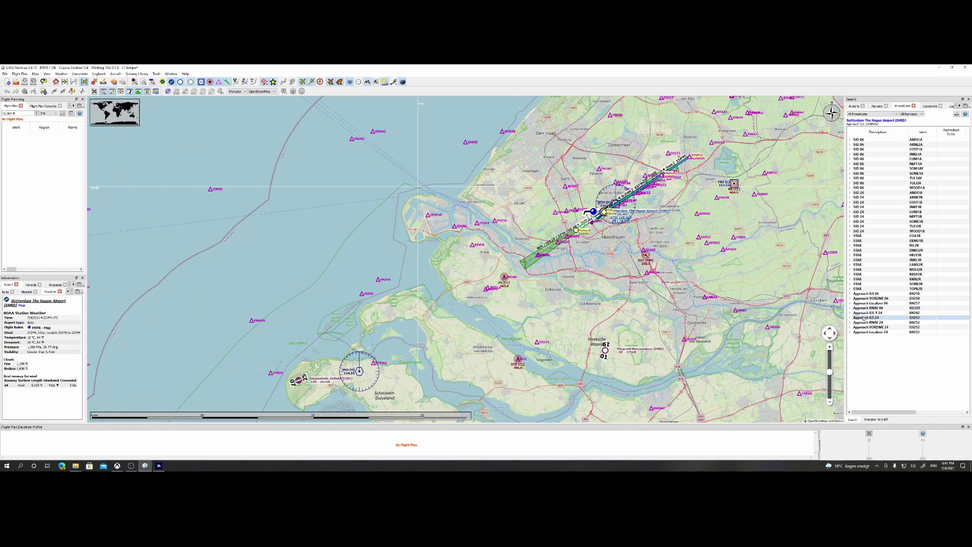
click(872, 304)
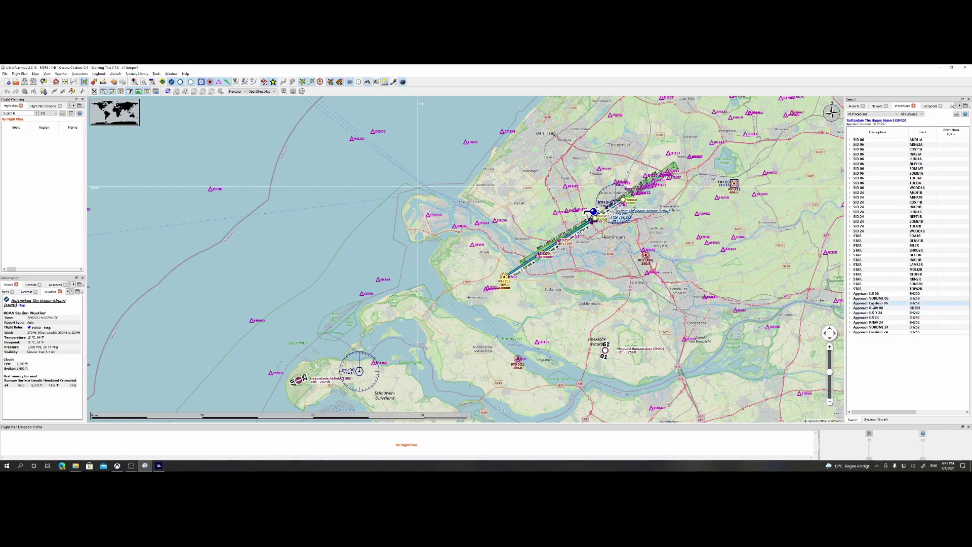
- Preview STARs COA1R, DENU1R, EEL2R, ENKO2R and HELE3R, then expand Approach ILS 06's transitions
click(859, 237)
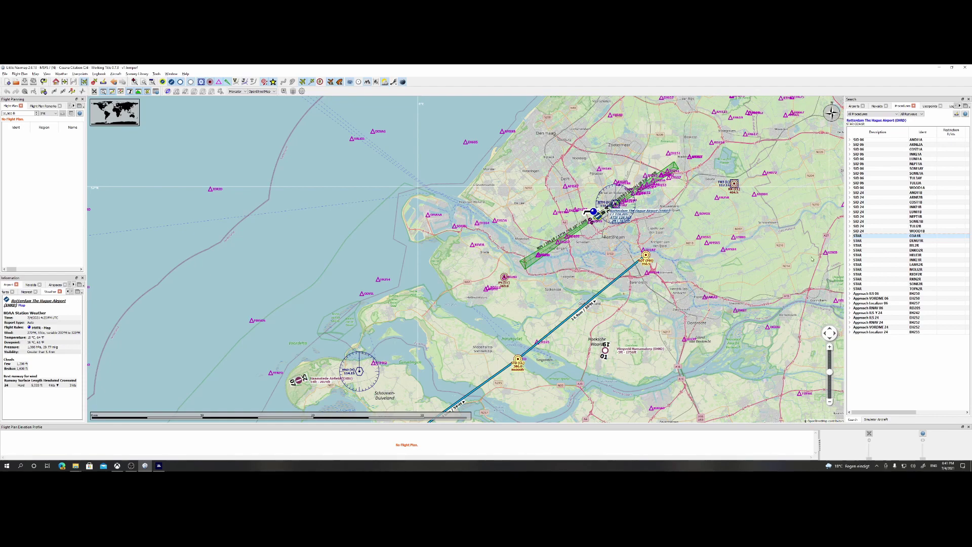
click(856, 241)
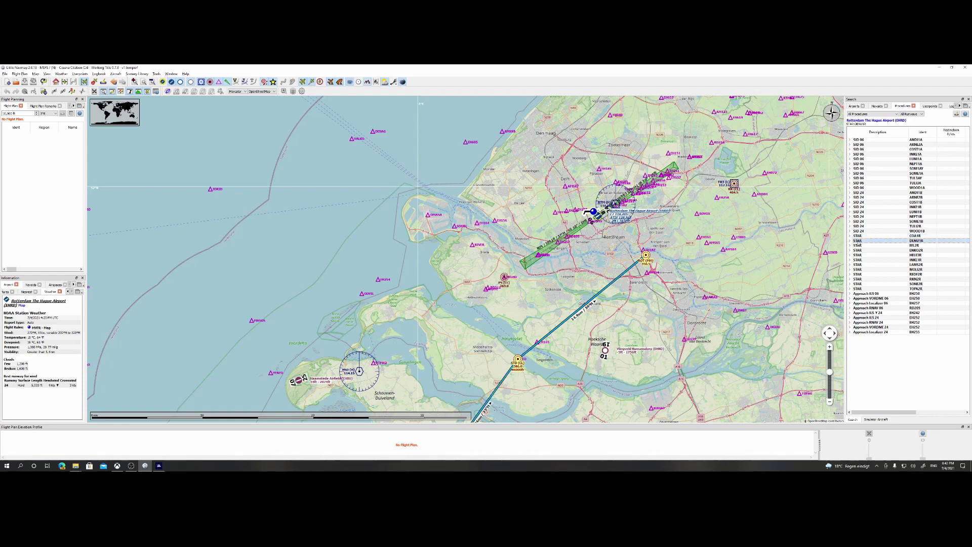
click(858, 246)
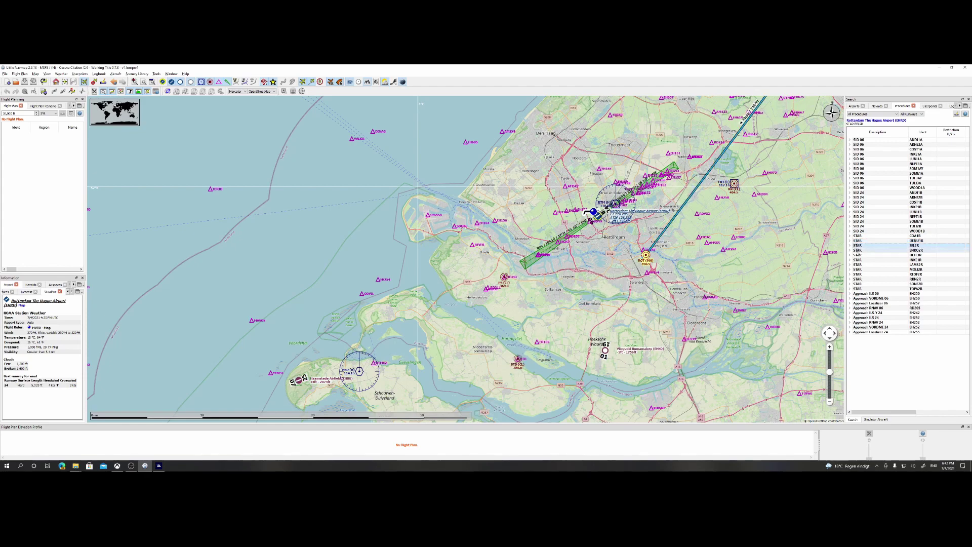
click(858, 250)
click(857, 255)
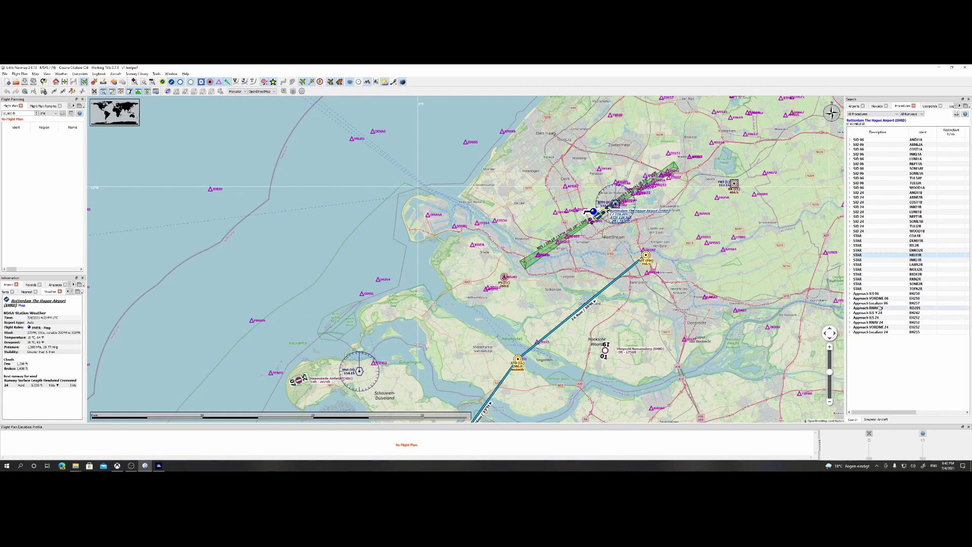
click(863, 294)
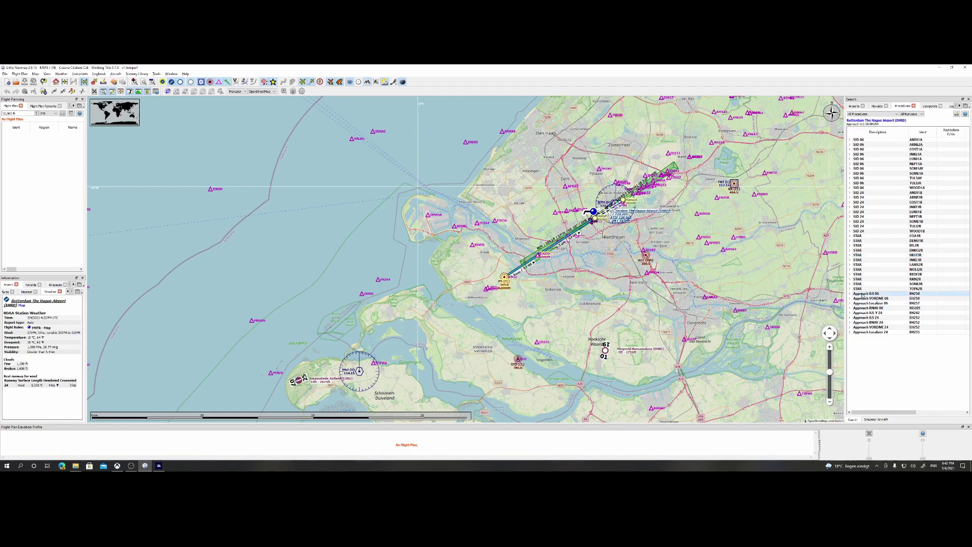
click(850, 295)
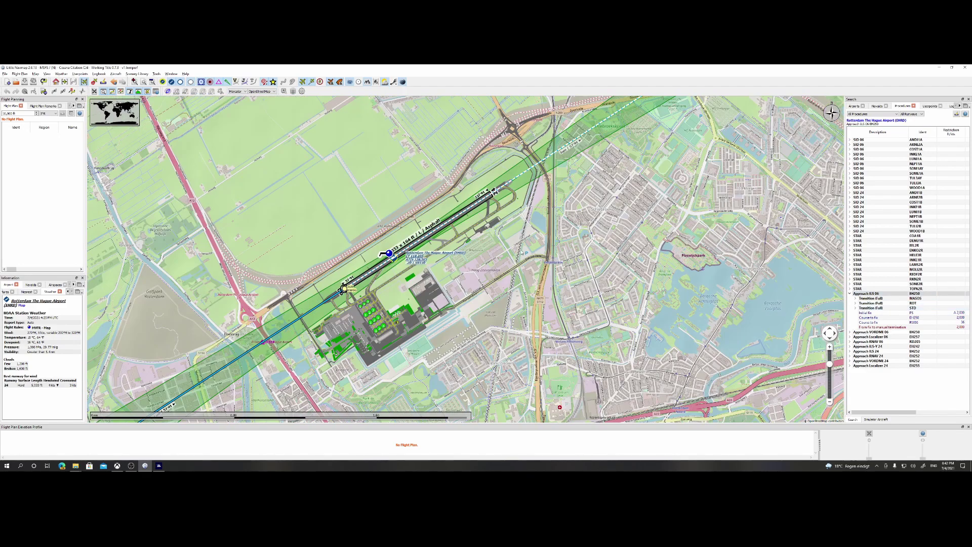
- Zoom out and recentre the map on EHRD to frame the whole ILS 06 approach
scroll(429, 261, down, 2)
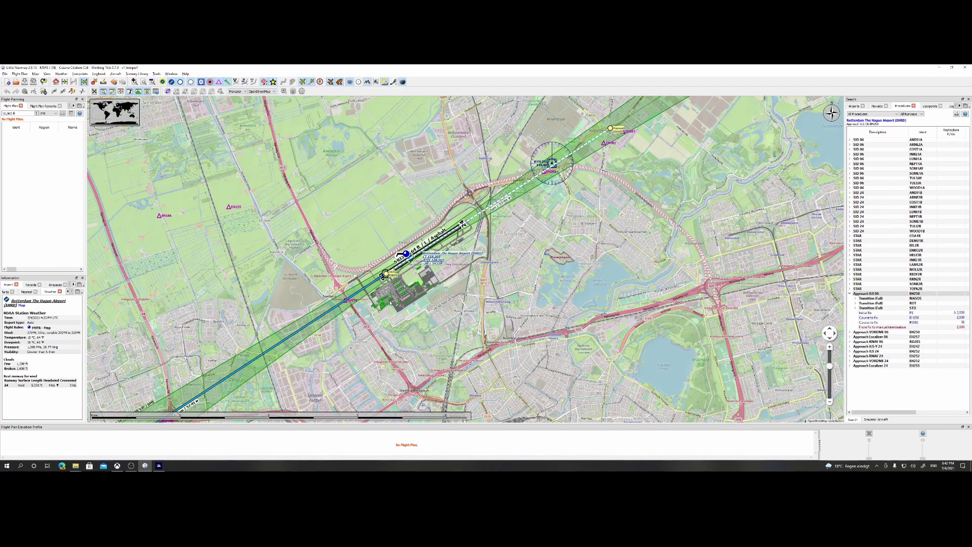
scroll(390, 303, down, 1)
scroll(351, 341, down, 1)
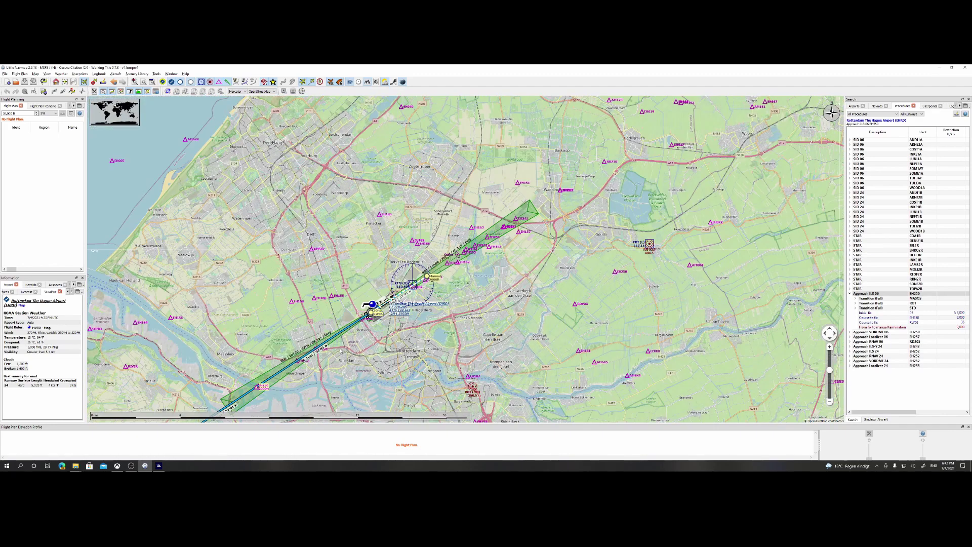
drag(345, 391, 423, 286)
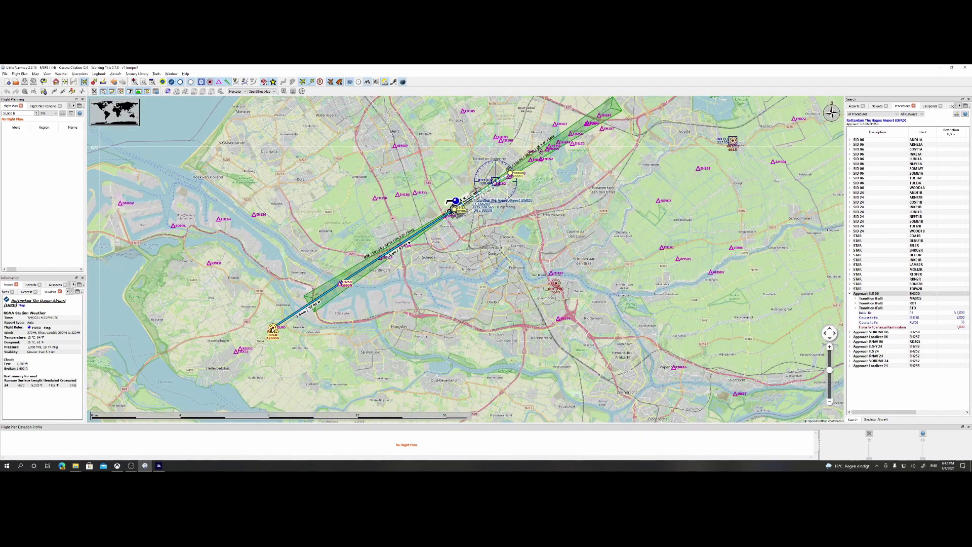
mouse_move(272, 330)
mouse_move(349, 285)
- Draw the ILS 06 Transition (Full) ROT, with its course-reversal loop east of Rotterdam
click(856, 304)
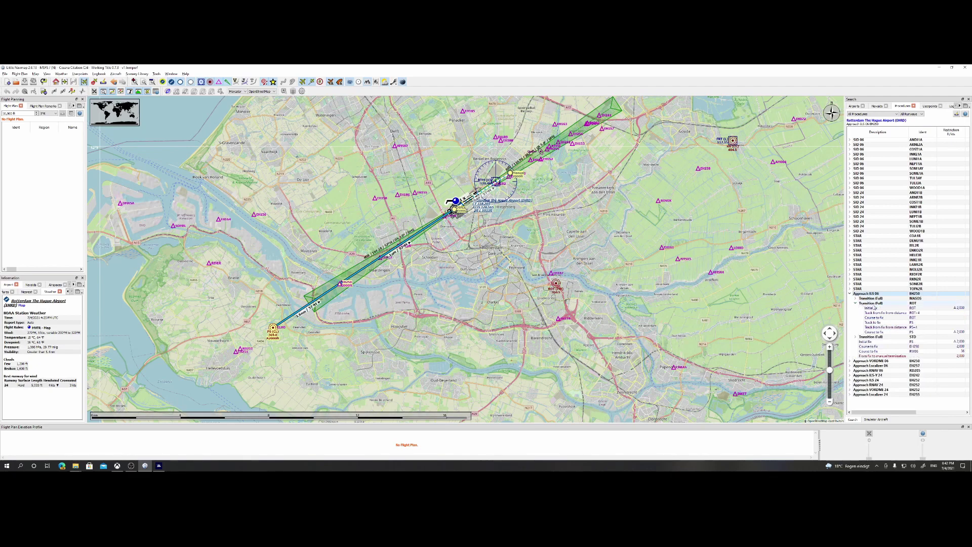
click(880, 304)
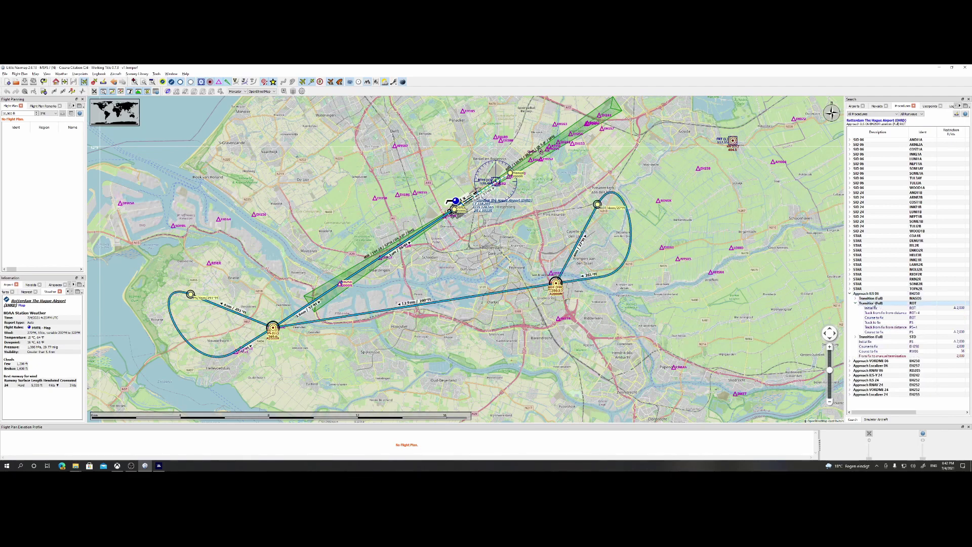
click(881, 294)
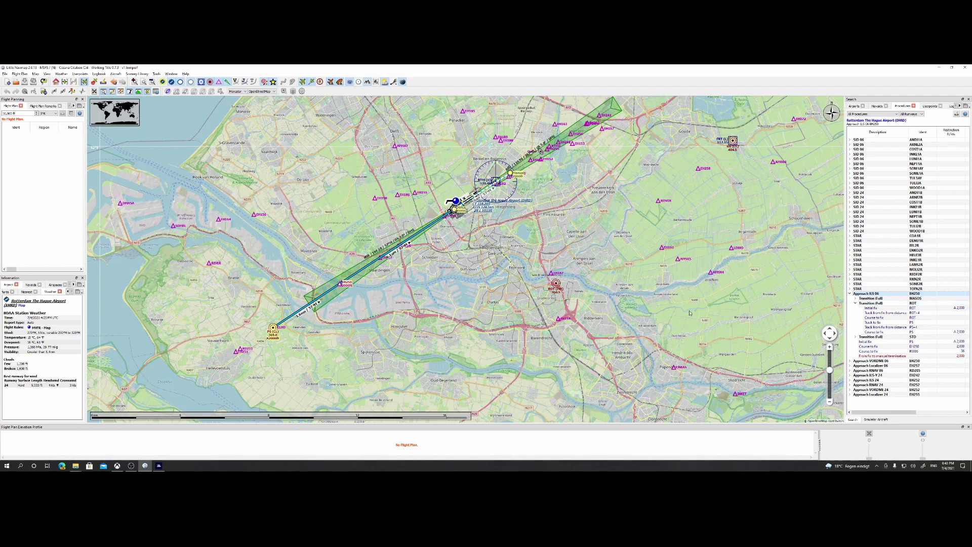
click(874, 308)
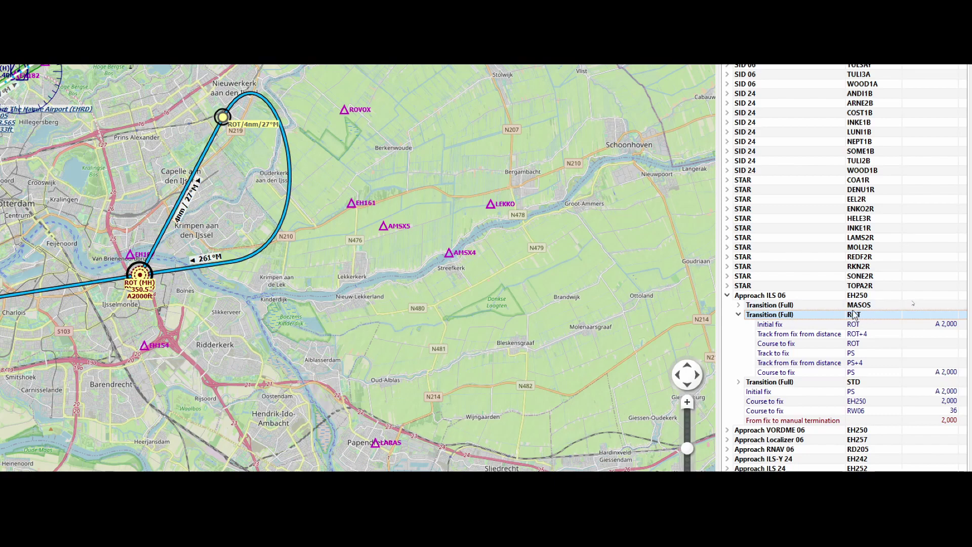
- Expand the TOPA2R, COA1R and WOOD1B procedures and locate the ROT, COA and STD fixes
click(801, 325)
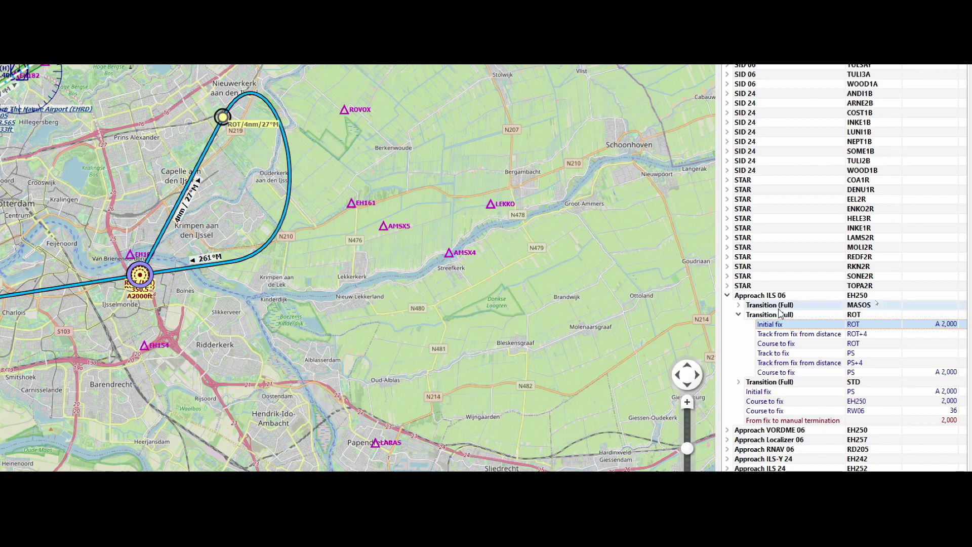
click(728, 286)
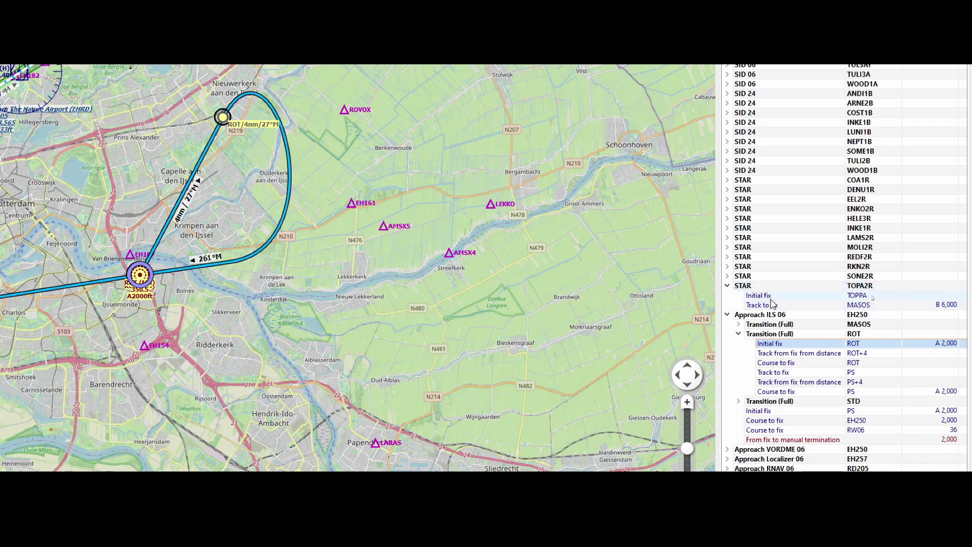
click(727, 180)
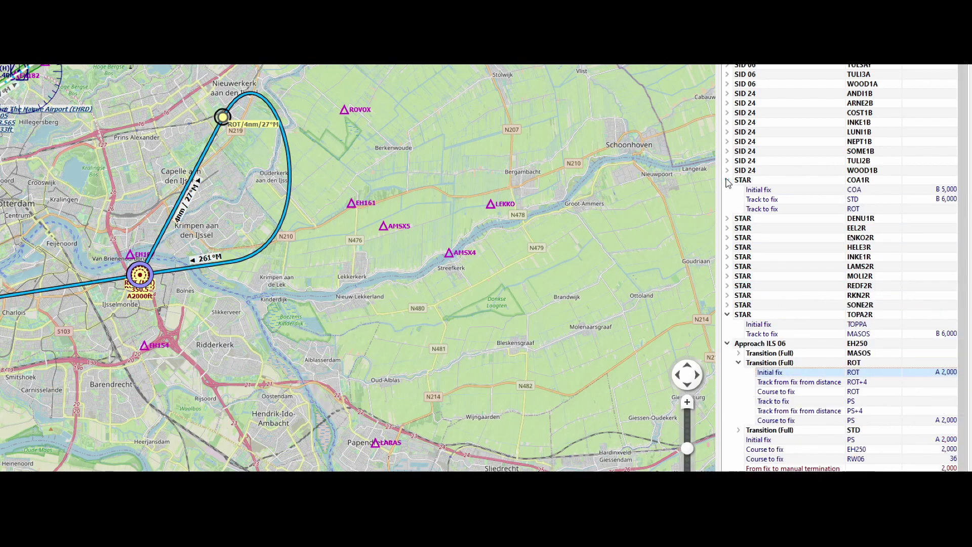
click(788, 192)
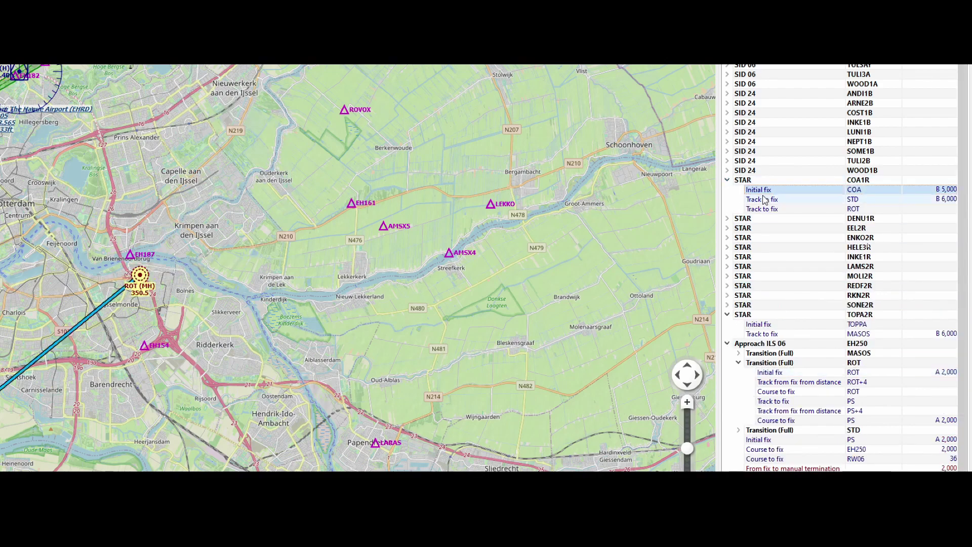
click(765, 201)
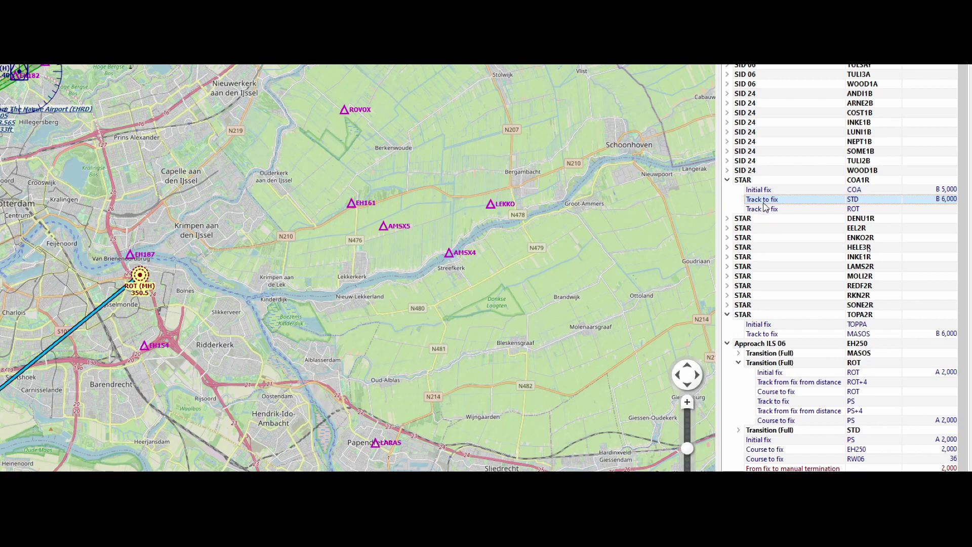
click(768, 210)
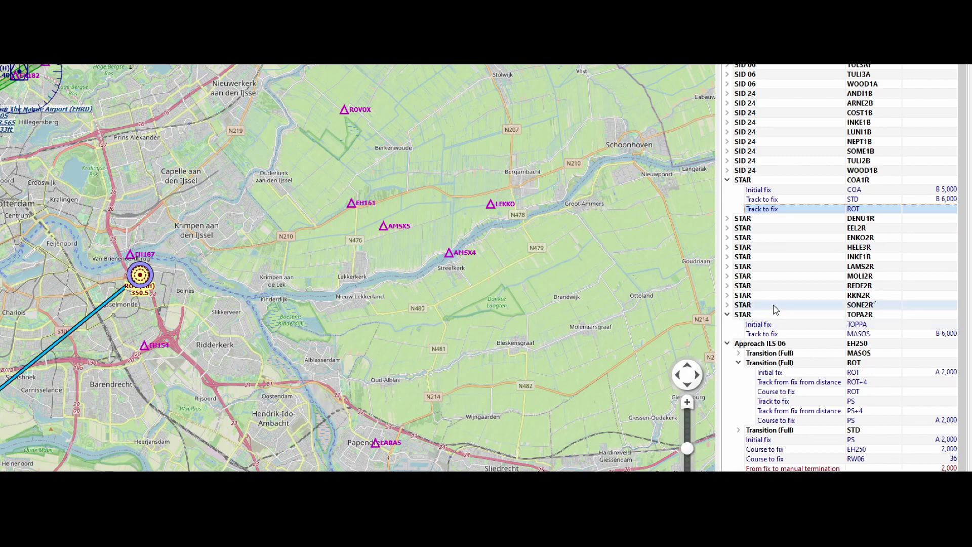
click(727, 171)
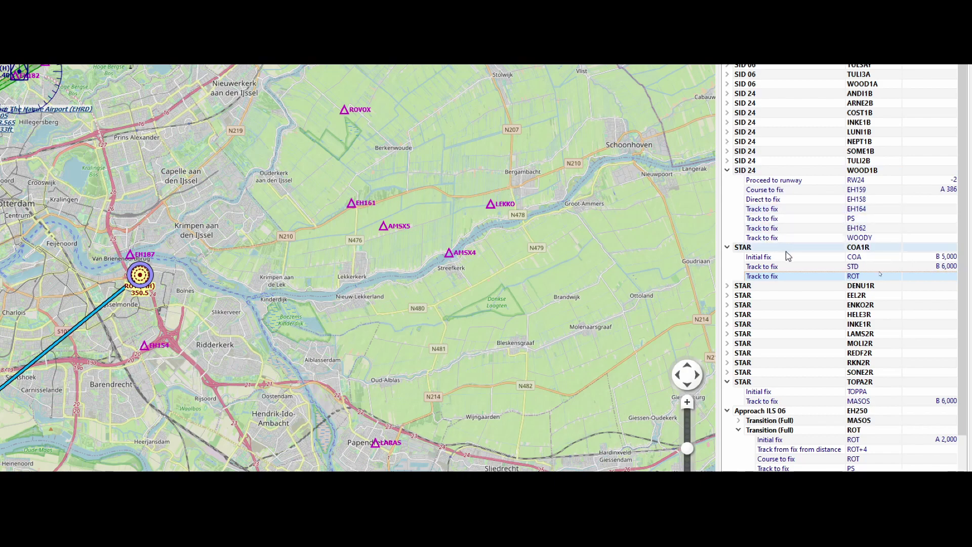
- Draw SID 24 WOOD1B, then zoom out and pan south to follow it to WOODY
click(788, 171)
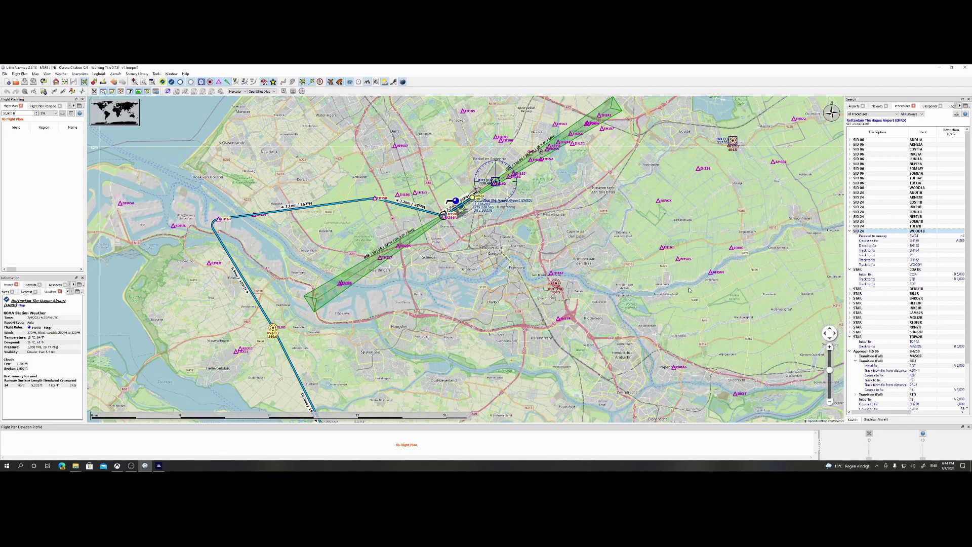
scroll(688, 274, down, 3)
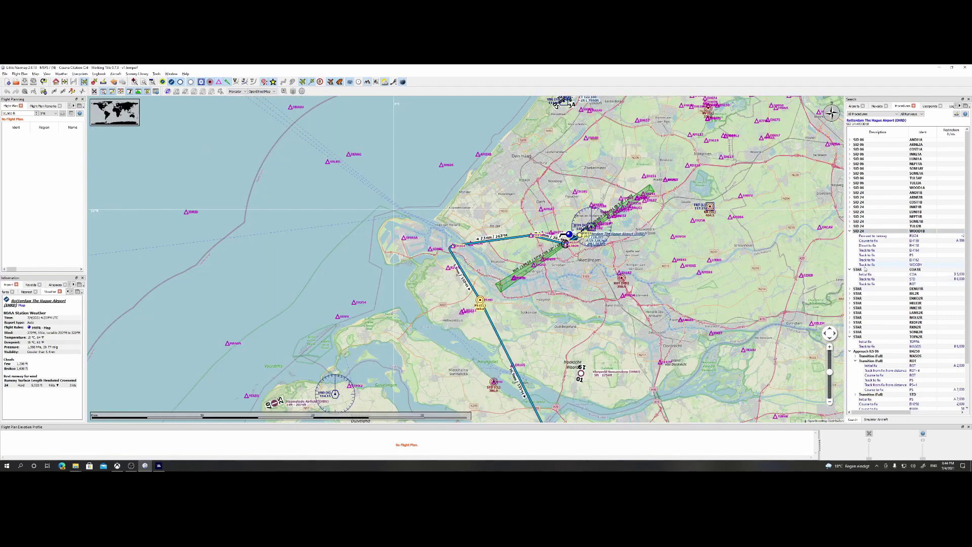
key(Down)
key(Down)
key(Down)
key(Right)
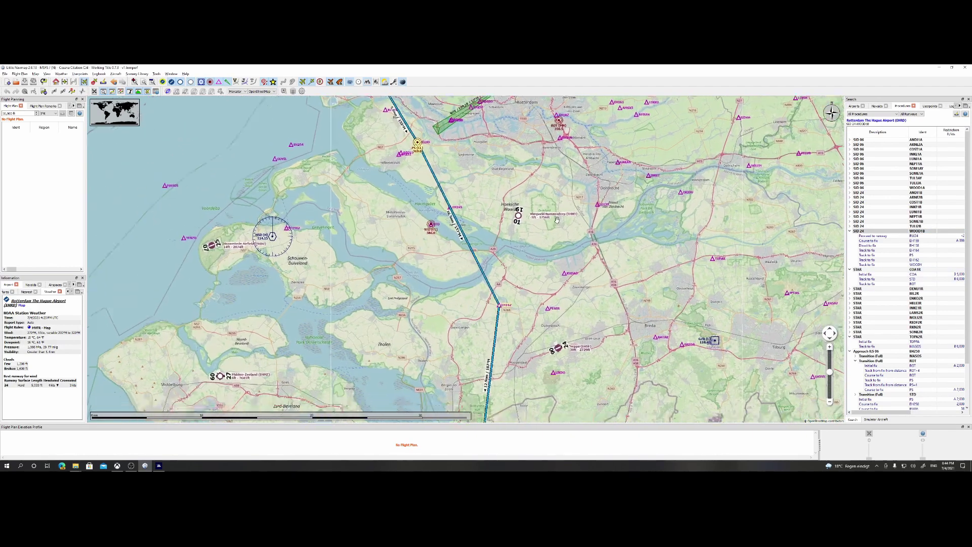
key(Down)
key(Left)
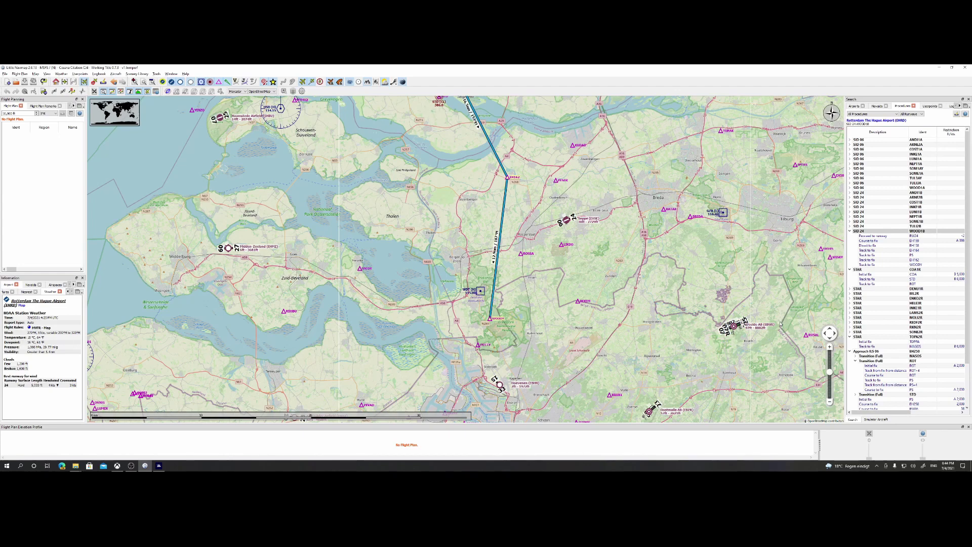
- Show the Scenery Library menu's 'Navigraph - AIRAC Cycle' database usage options
click(137, 73)
mouse_move(161, 98)
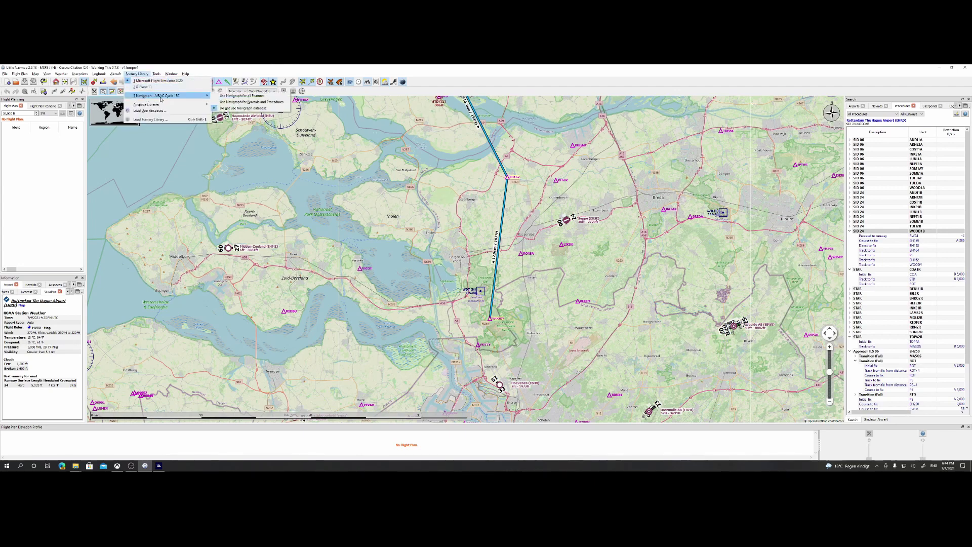